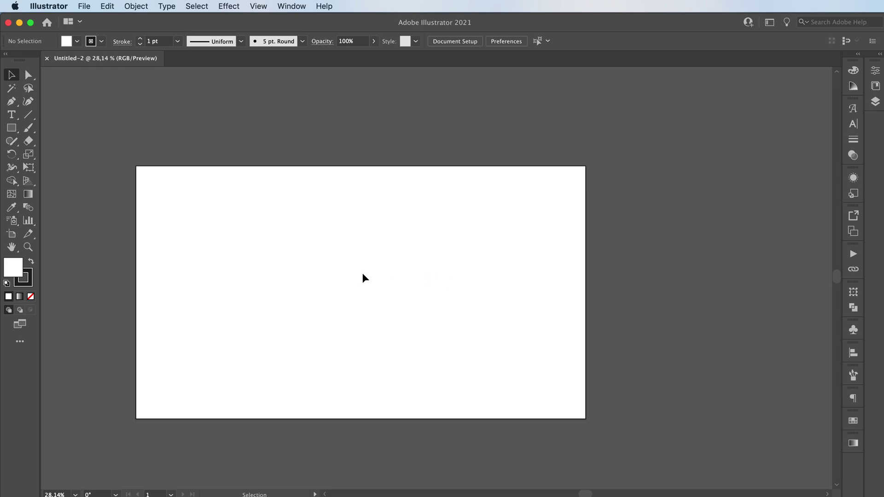
# - Draw a straight horizontal line across the middle of the artboard's upper part, make its stroke active for color editing, and deselect it
pyautogui.click(28, 117)
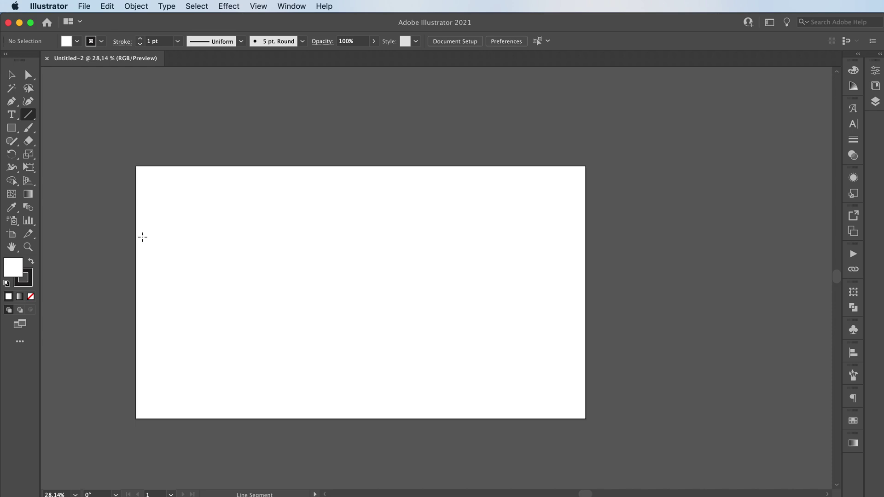
pyautogui.click(256, 222)
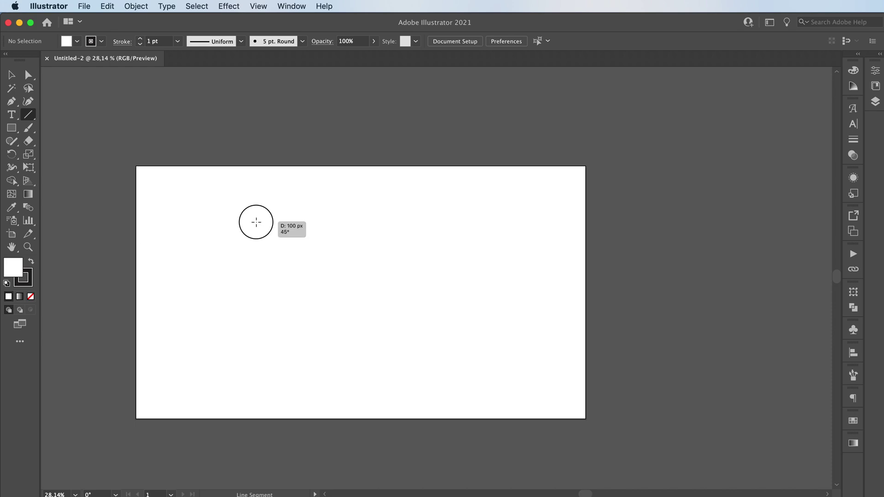
pyautogui.moveTo(257, 222); pyautogui.dragTo(474, 222)
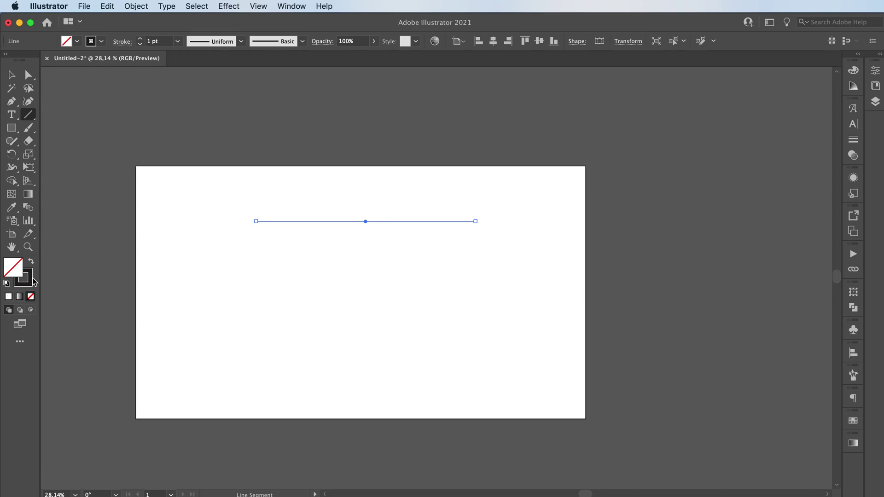
pyautogui.press('x')
pyautogui.press('F6')
pyautogui.press('v')
pyautogui.click(468, 285)
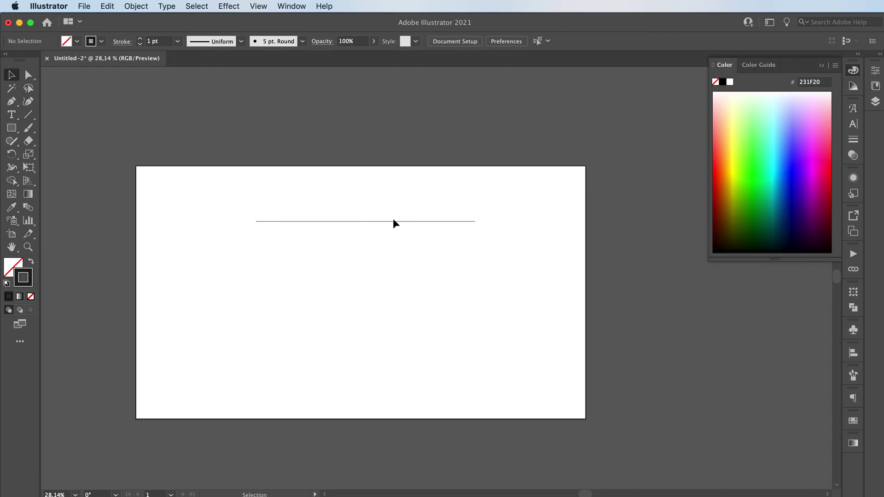
# - Move the line onto the artboard's top edge and extend both ends to span the full artboard width
pyautogui.moveTo(404, 223); pyautogui.dragTo(402, 167)
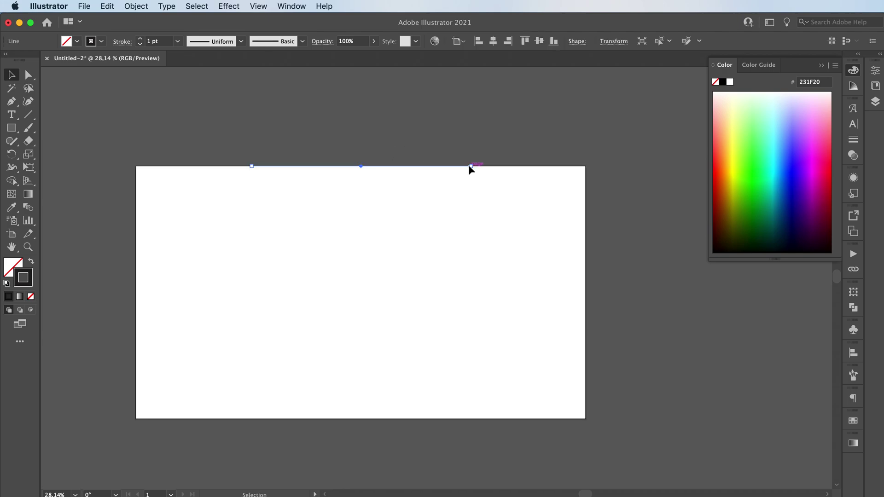
pyautogui.moveTo(471, 166); pyautogui.dragTo(585, 165)
pyautogui.moveTo(252, 166); pyautogui.dragTo(137, 171)
# - Duplicate the line slightly below the top edge and repeat the copy at equal spacing until the lines run past the artboard's bottom edge
pyautogui.moveTo(401, 167); pyautogui.dragTo(402, 174)
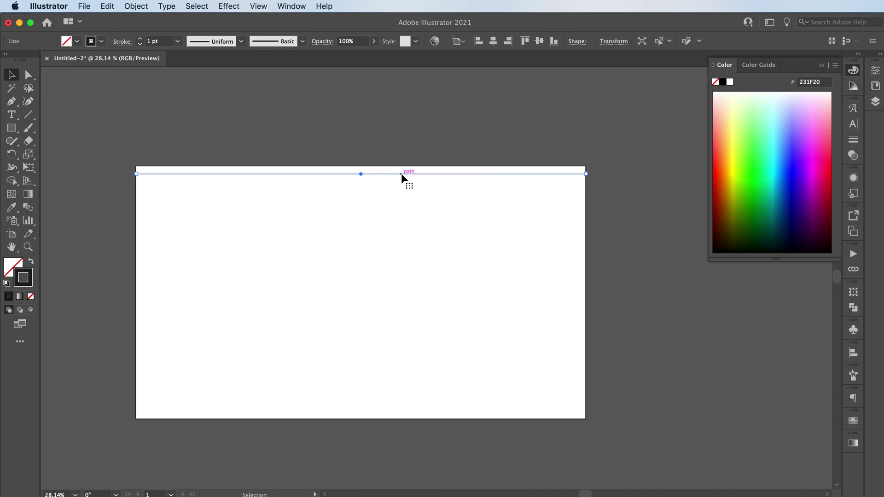
pyautogui.press('super+d')
pyautogui.press('super+d')
pyautogui.press('super+d')
pyautogui.press('super+d')
pyautogui.press('super+d')
pyautogui.press('super+d')
pyautogui.press('super+d')
pyautogui.press('super+d')
pyautogui.press('super+d')
pyautogui.press('super+d')
pyautogui.press('super+d')
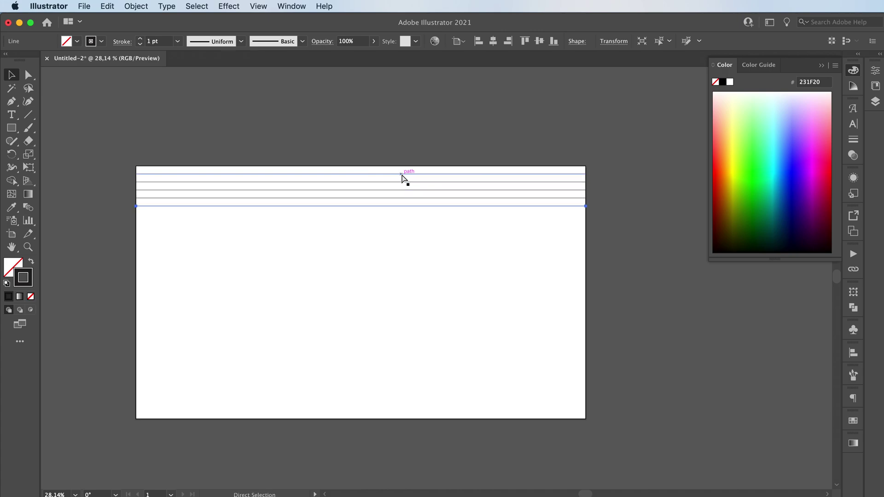
pyautogui.press('super+d')
pyautogui.press('super+d')
pyautogui.press('super+d')
pyautogui.press('super+d')
pyautogui.press('super+d')
pyautogui.press('super+d')
pyautogui.press('super+d')
pyautogui.press('super+d')
pyautogui.press('super+d')
pyautogui.press('super+d')
pyautogui.press('super+d')
pyautogui.press('super+d')
pyautogui.press('super+d')
pyautogui.press('super+d')
pyautogui.press('super+d')
pyautogui.press('super+d')
pyautogui.press('super+d')
pyautogui.press('super+d')
pyautogui.press('super+d')
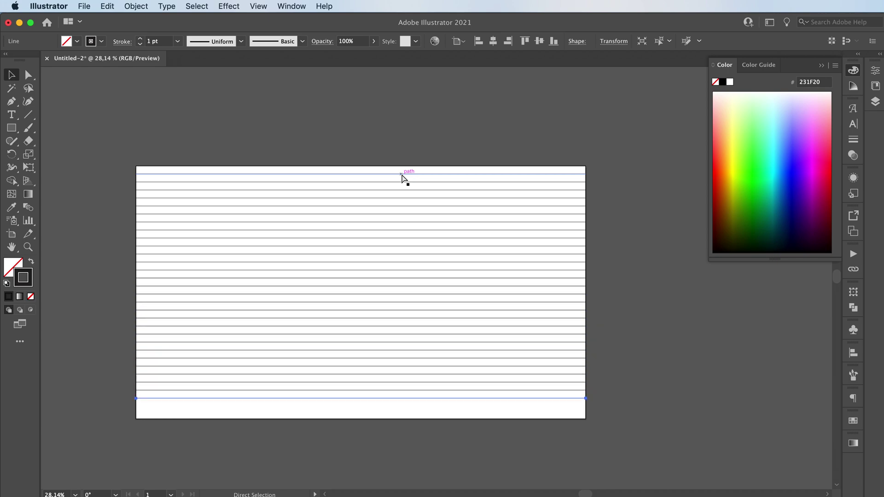
pyautogui.press('super+d')
pyautogui.press('super+d')
pyautogui.press('super+d')
pyautogui.press('super+d')
pyautogui.press('super+d')
pyautogui.press('super+d')
pyautogui.press('super+d')
pyautogui.press('super+d')
pyautogui.press('super+d')
pyautogui.click(383, 195)
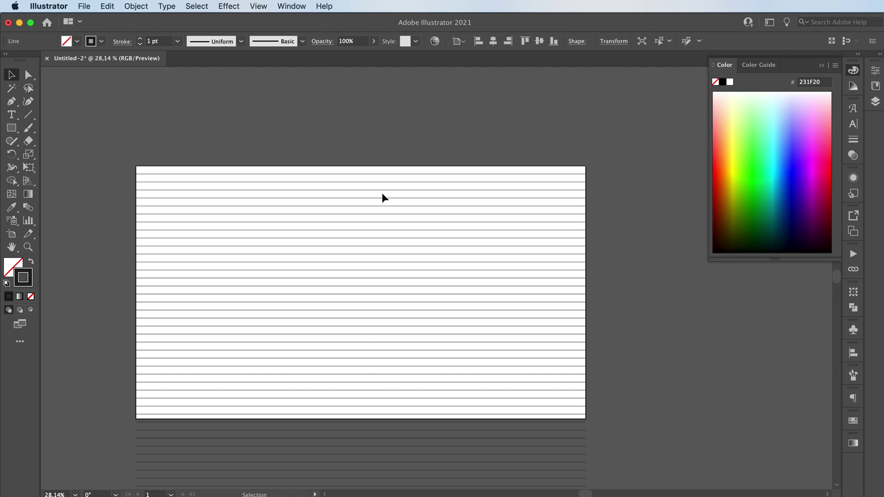
# - Select all the horizontal lines, including those below the artboard, and group them
pyautogui.press('z')
pyautogui.moveTo(621, 271); pyautogui.dragTo(608, 271)
pyautogui.moveTo(549, 251); pyautogui.dragTo(559, 249)
pyautogui.press('v')
pyautogui.moveTo(311, 125); pyautogui.dragTo(548, 477)
pyautogui.press('super+g')
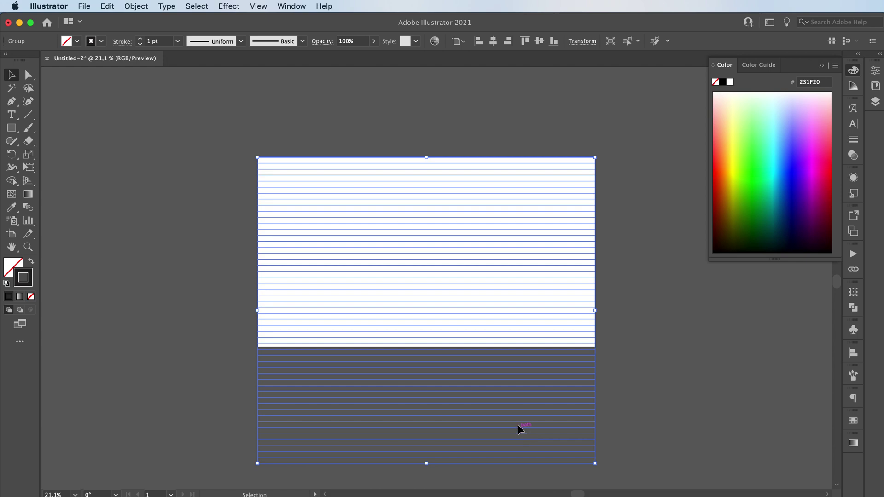
# - Duplicate the line group, rotate the copy 90° into vertical lines, and move it down over the horizontal lines to form a grid
pyautogui.moveTo(505, 422); pyautogui.dragTo(488, 335)
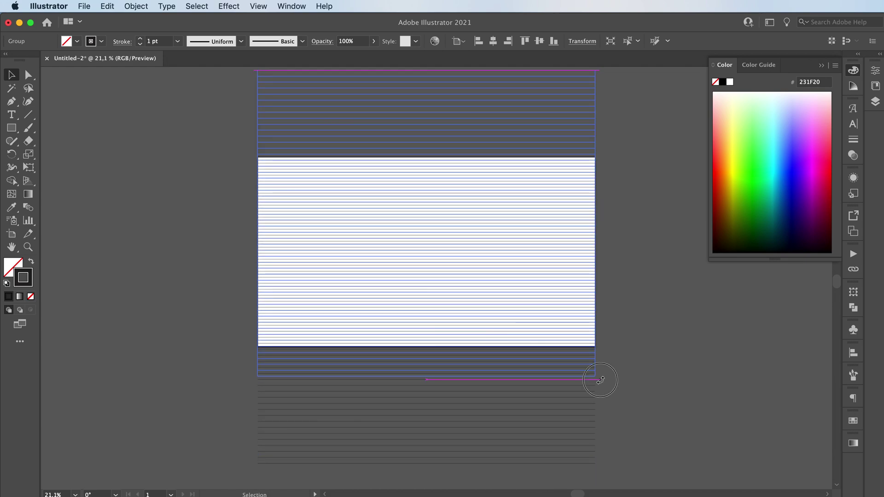
pyautogui.moveTo(592, 375); pyautogui.dragTo(273, 336)
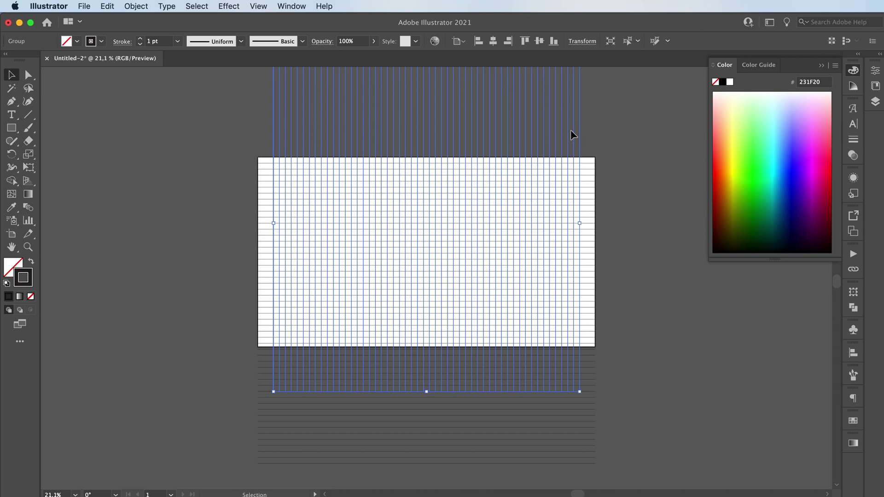
pyautogui.moveTo(574, 132); pyautogui.dragTo(576, 182)
pyautogui.click(213, 193)
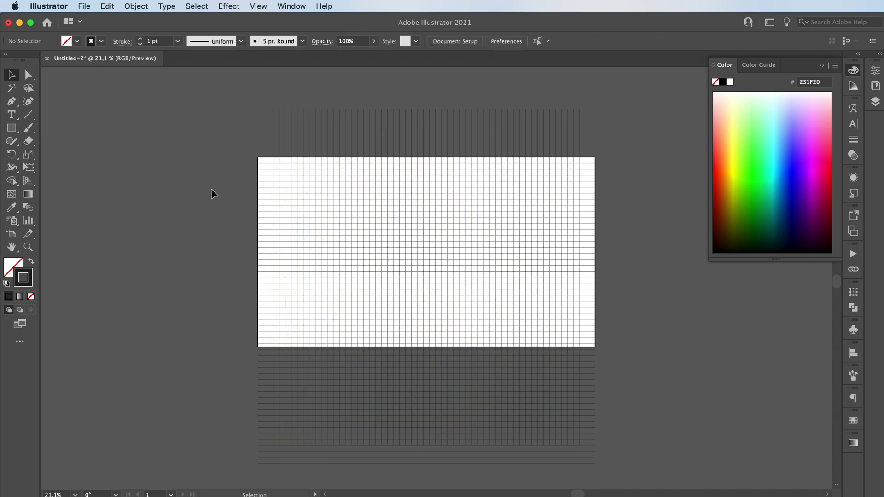
# - Select both line groups, scale them up together until the grid covers the artboard, nudge them up slightly, and group them
pyautogui.click(273, 136)
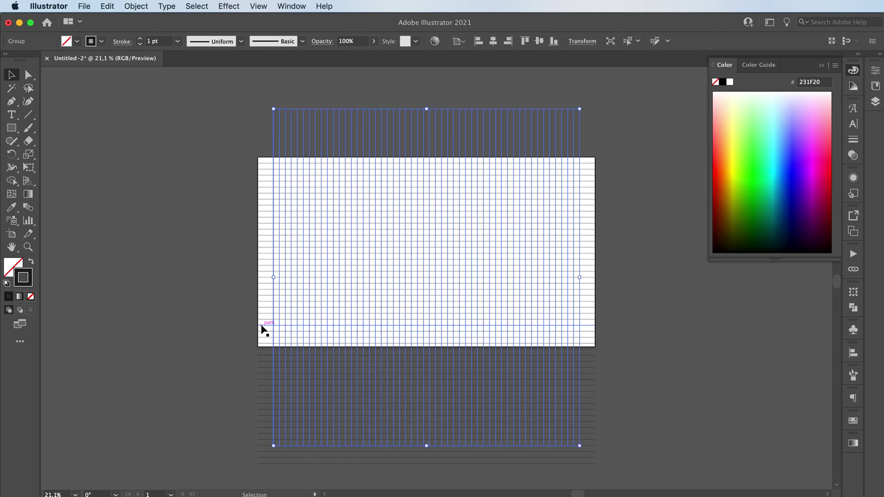
pyautogui.keyDown('shift'); pyautogui.click(261, 292); pyautogui.keyUp('shift')
pyautogui.moveTo(257, 286); pyautogui.dragTo(242, 286)
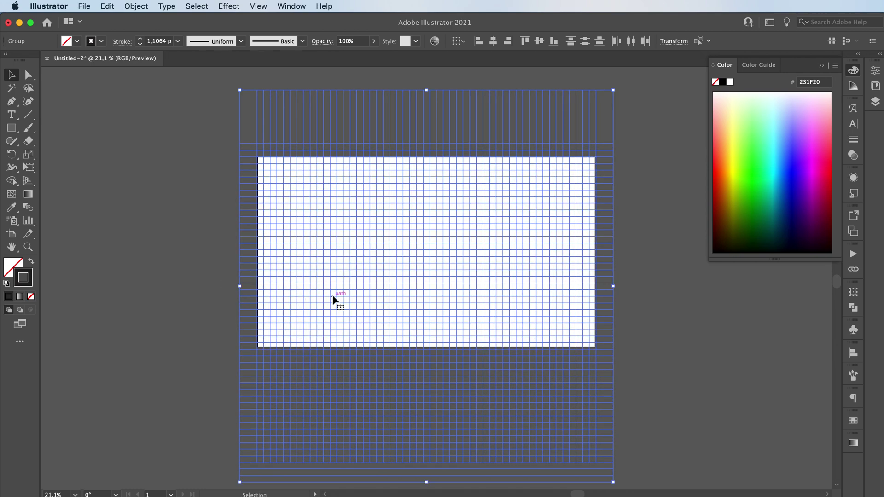
pyautogui.press('Up')
pyautogui.press('Up')
pyautogui.press('Up')
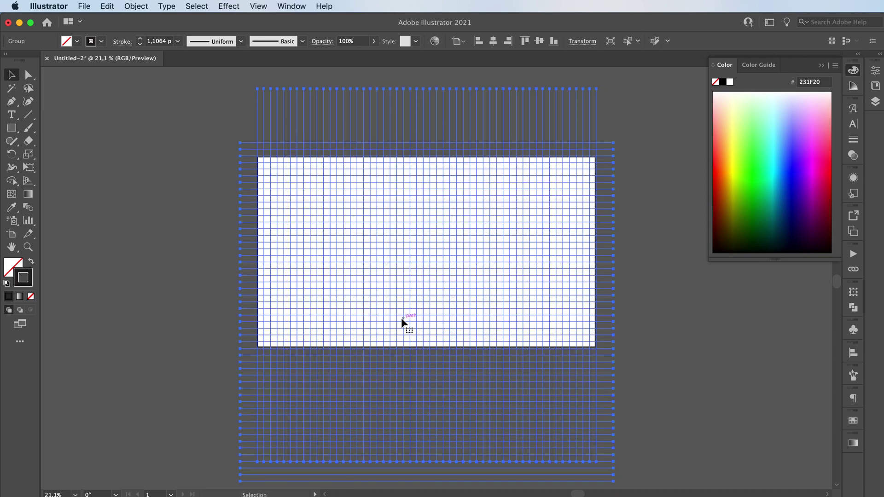
# - Set a black fill without stroke and merge grid cells with the Shape Builder tool into thick, winding, maze-like paths
pyautogui.click(11, 181)
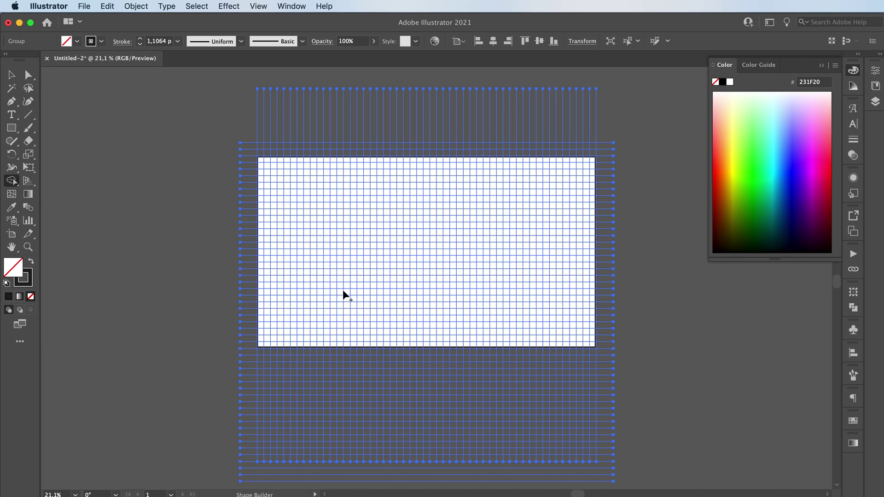
pyautogui.click(30, 261)
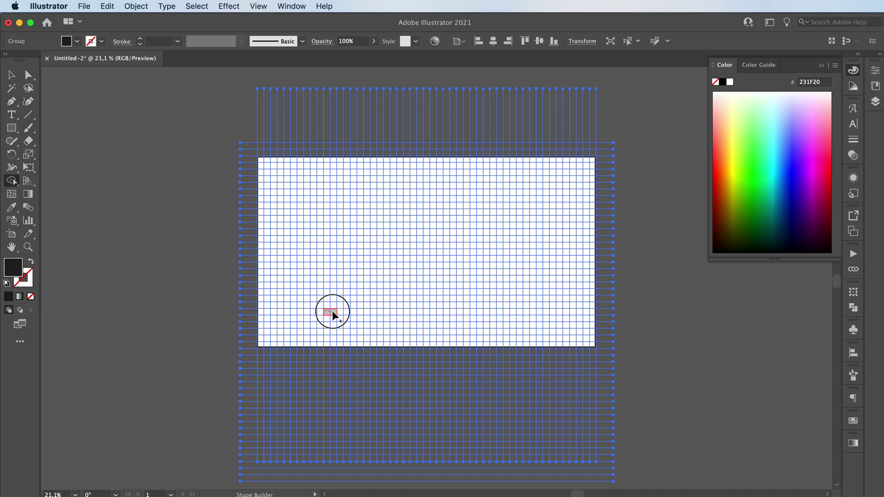
pyautogui.moveTo(332, 311)
pyautogui.mouseDown()
pyautogui.moveTo(334, 249)
pyautogui.moveTo(364, 260)
pyautogui.moveTo(364, 272)
pyautogui.moveTo(348, 272)
pyautogui.moveTo(350, 311)
pyautogui.moveTo(356, 291)
pyautogui.moveTo(413, 292)
pyautogui.moveTo(415, 269)
pyautogui.moveTo(438, 257)
pyautogui.moveTo(427, 243)
pyautogui.moveTo(397, 239)
pyautogui.moveTo(398, 215)
pyautogui.moveTo(379, 235)
pyautogui.moveTo(376, 283)
pyautogui.mouseUp()
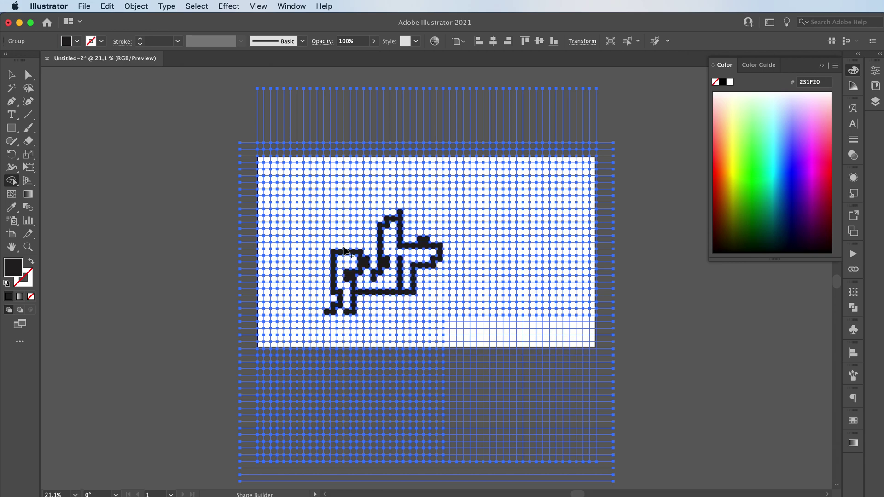
pyautogui.moveTo(343, 248)
pyautogui.mouseDown()
pyautogui.moveTo(336, 213)
pyautogui.moveTo(372, 214)
pyautogui.moveTo(368, 241)
pyautogui.moveTo(414, 226)
pyautogui.moveTo(413, 214)
pyautogui.moveTo(458, 213)
pyautogui.moveTo(455, 279)
pyautogui.mouseUp()
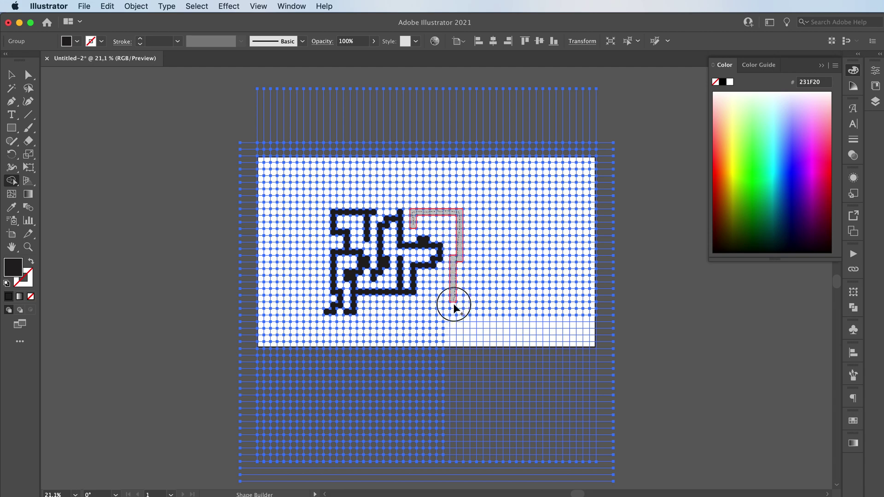
pyautogui.moveTo(453, 332)
pyautogui.mouseDown()
pyautogui.moveTo(428, 329)
pyautogui.moveTo(427, 279)
pyautogui.moveTo(441, 276)
pyautogui.moveTo(440, 315)
pyautogui.moveTo(432, 279)
pyautogui.mouseUp()
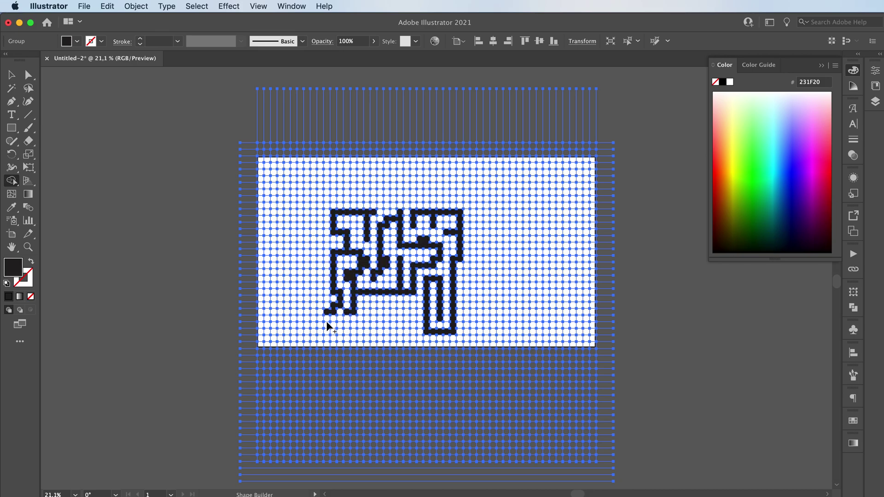
pyautogui.moveTo(325, 323)
pyautogui.mouseDown()
pyautogui.moveTo(366, 326)
pyautogui.moveTo(367, 306)
pyautogui.moveTo(382, 305)
pyautogui.moveTo(389, 326)
pyautogui.moveTo(403, 304)
pyautogui.moveTo(423, 333)
pyautogui.mouseUp()
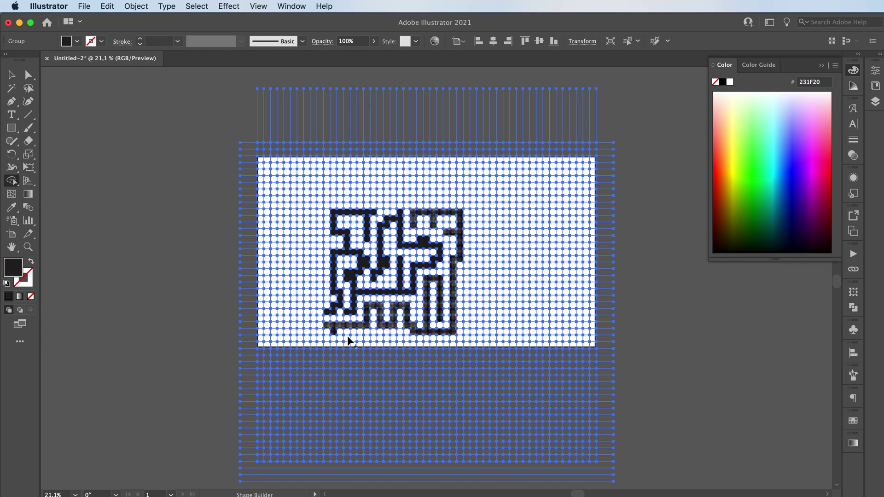
# - Add short single-cell stubs along the bottom, left and right outer edges of the black maze shape with the Shape Builder tool
pyautogui.click(361, 332)
pyautogui.click(387, 331)
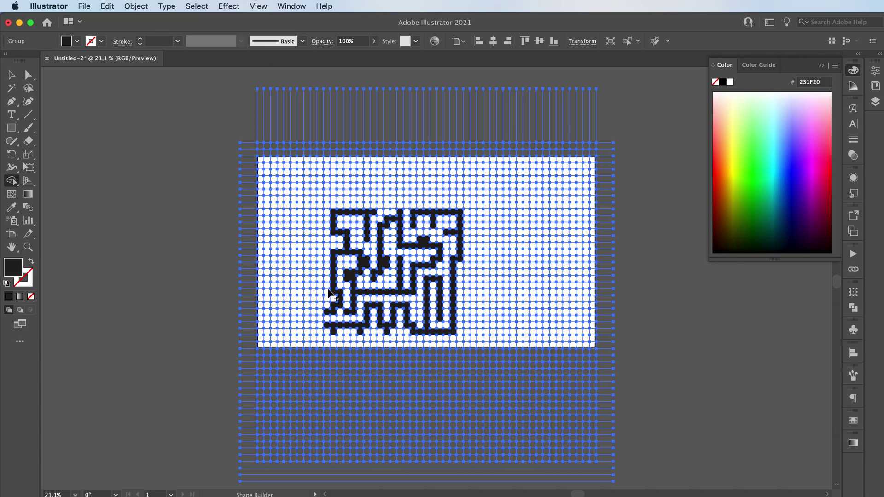
pyautogui.click(330, 270)
pyautogui.click(333, 227)
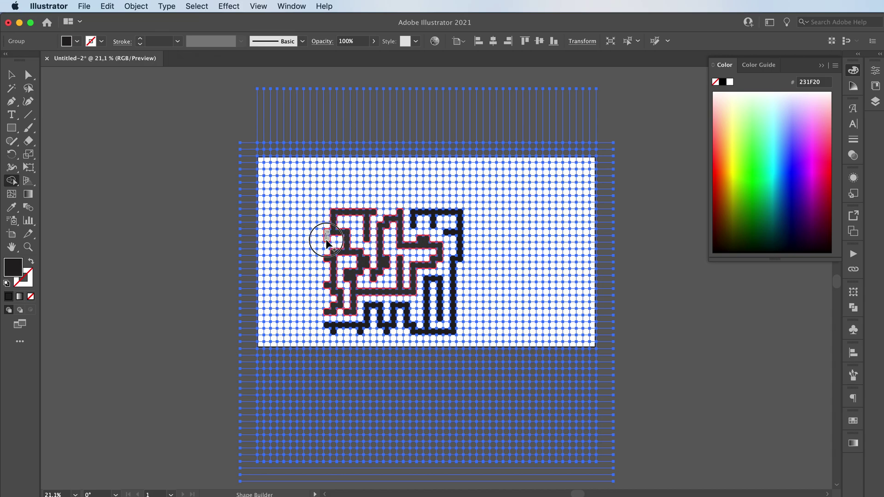
pyautogui.click(326, 211)
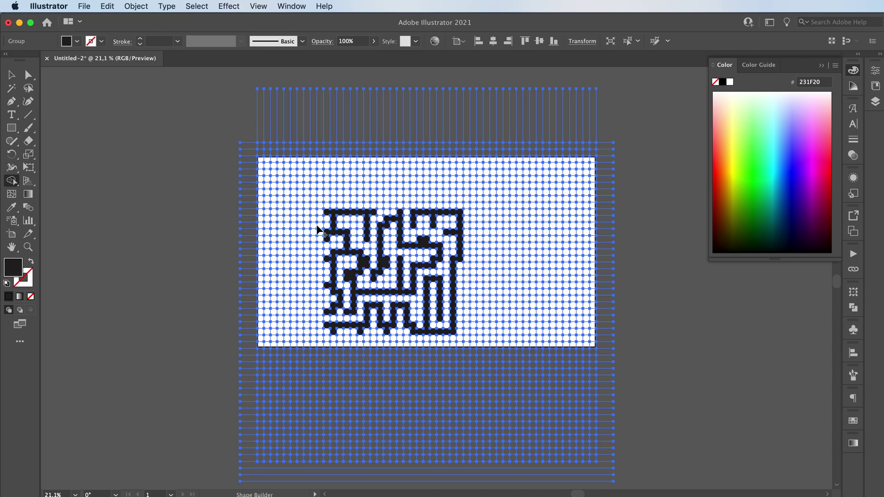
pyautogui.click(457, 307)
pyautogui.press('v')
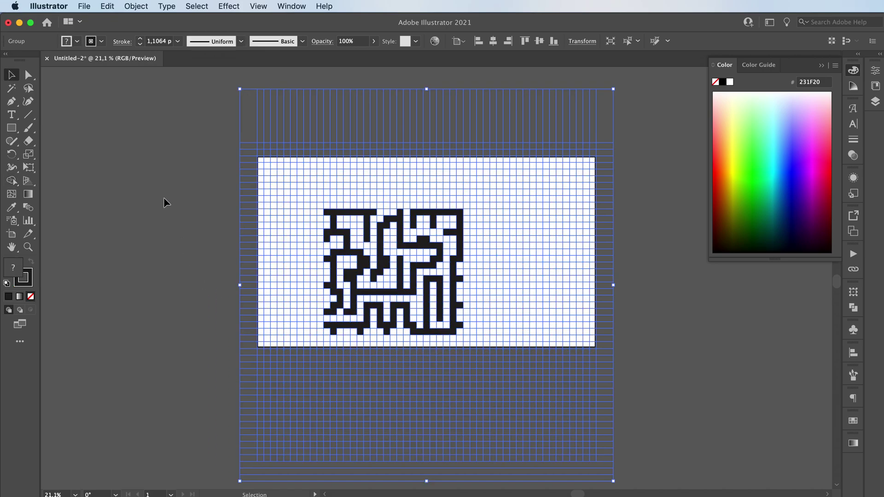
# - Select the whole grid with its black shapes and ungroup it
pyautogui.hotkey('ctrl', 'h')
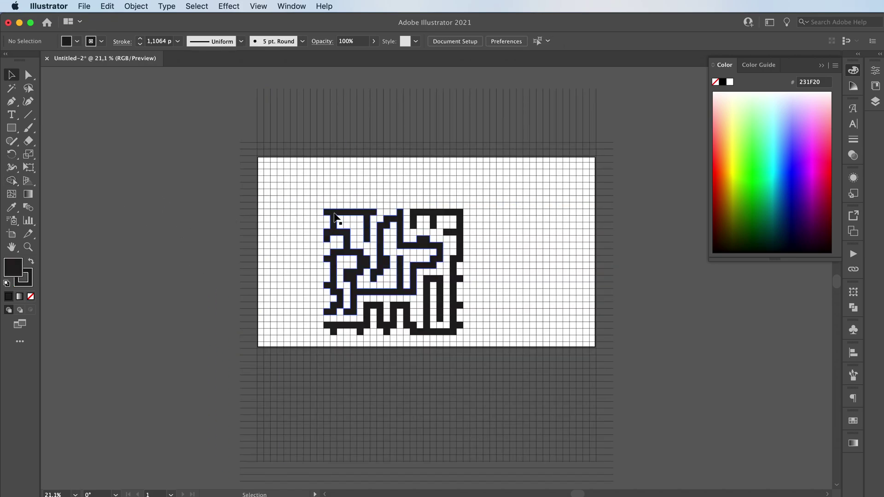
pyautogui.click(335, 225)
pyautogui.click(136, 6)
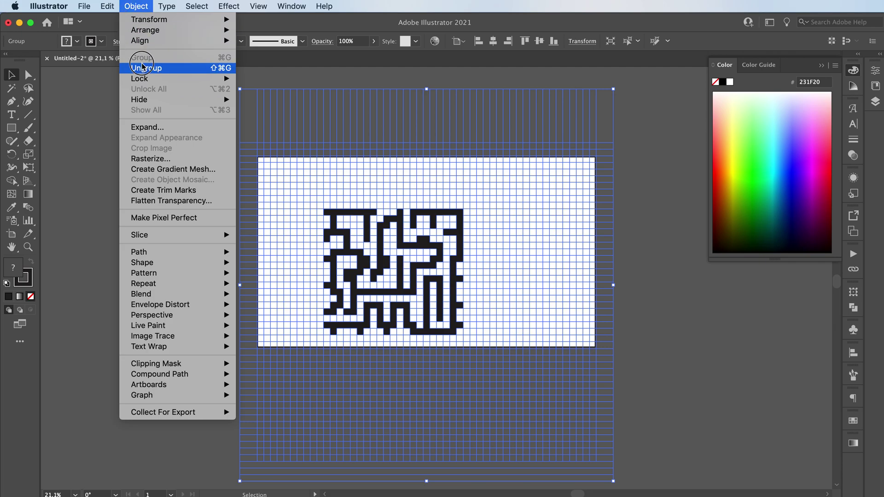
pyautogui.click(143, 68)
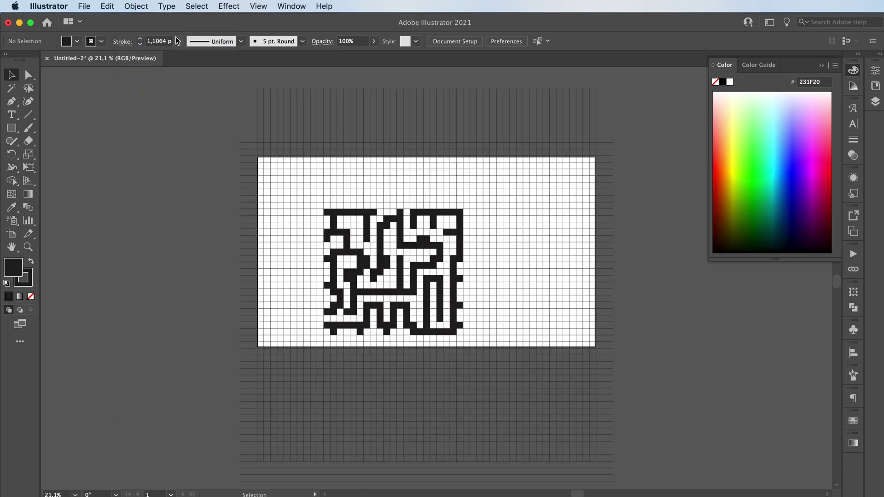
# - Ungroup the vertical-line group that contains the black shapes, and deselect everything
pyautogui.click(256, 146)
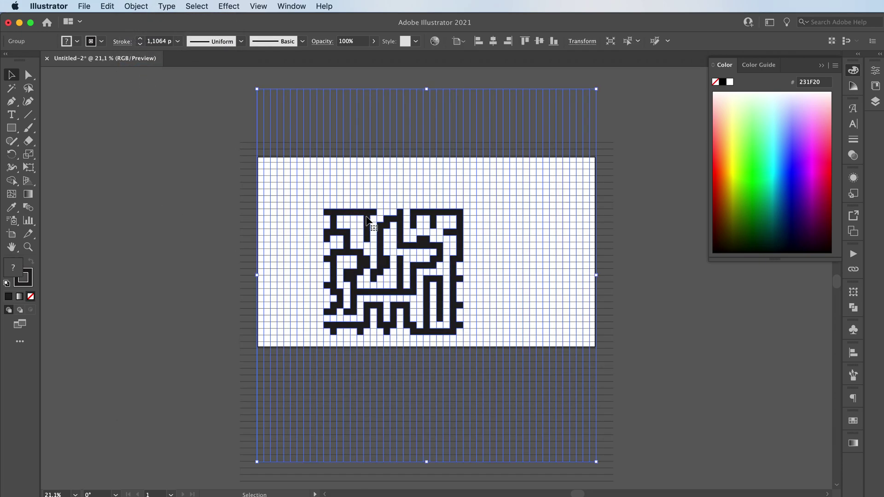
pyautogui.click(135, 6)
pyautogui.click(146, 68)
pyautogui.click(136, 6)
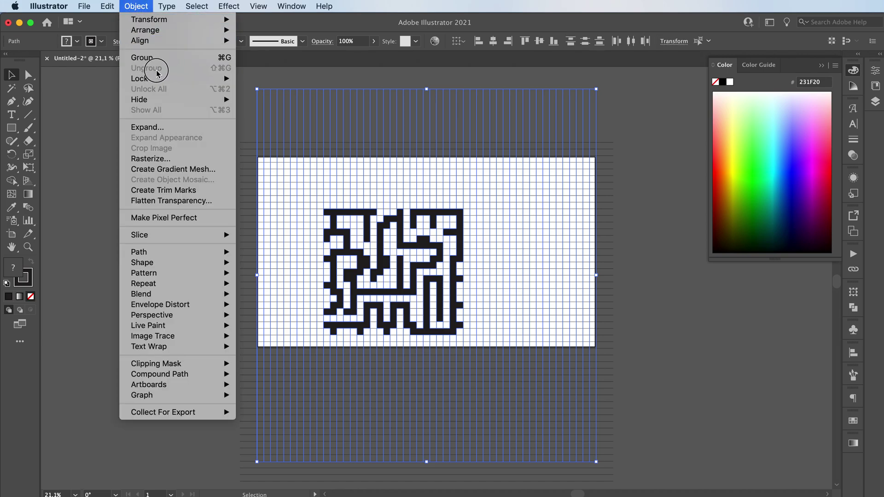
pyautogui.click(136, 6)
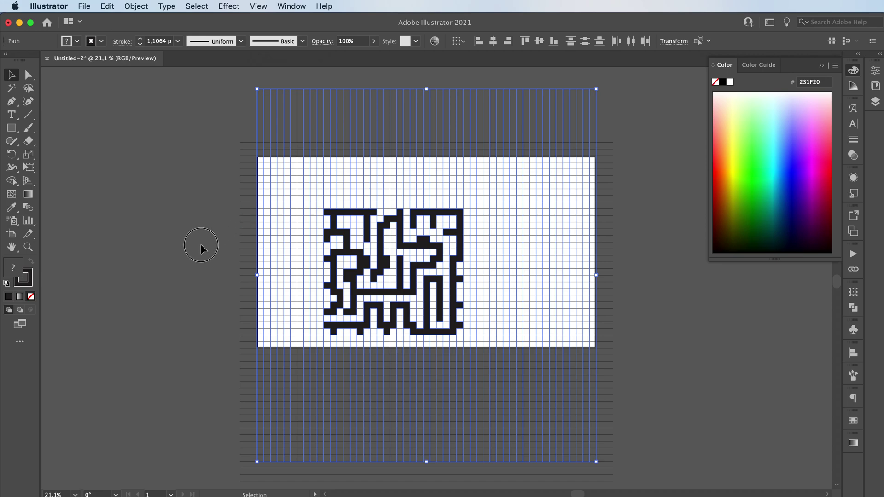
pyautogui.click(199, 246)
# - Move both black maze shapes off the artboard onto the empty canvas beside it and delete the leftover grid lines
pyautogui.scroll(5, 339, 240)
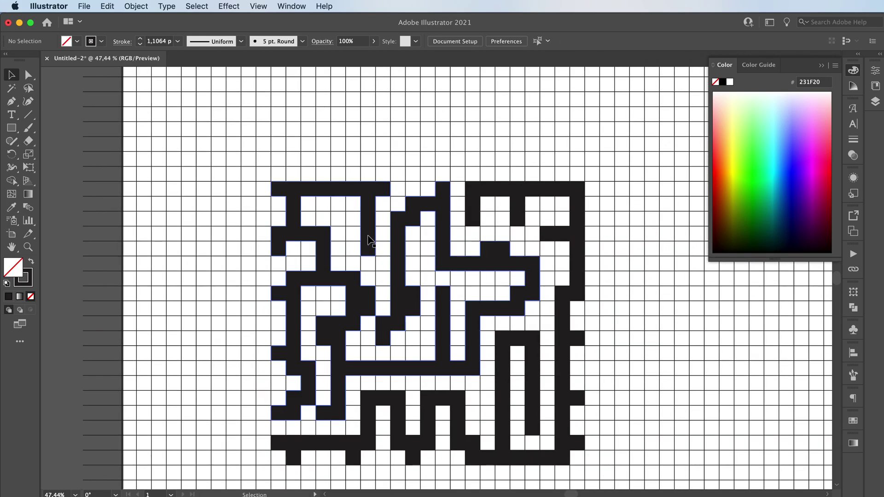
pyautogui.moveTo(372, 239); pyautogui.dragTo(356, 170)
pyautogui.click(355, 174)
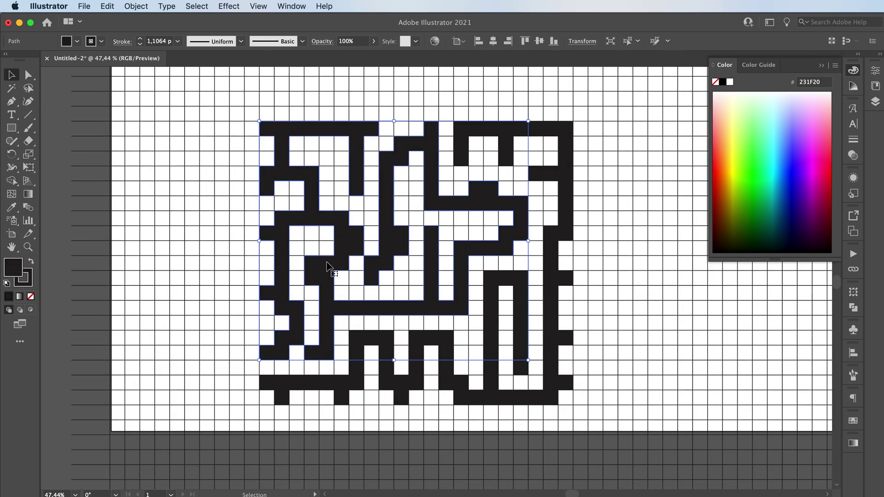
pyautogui.keyDown('shift'); pyautogui.click(504, 145); pyautogui.keyUp('shift')
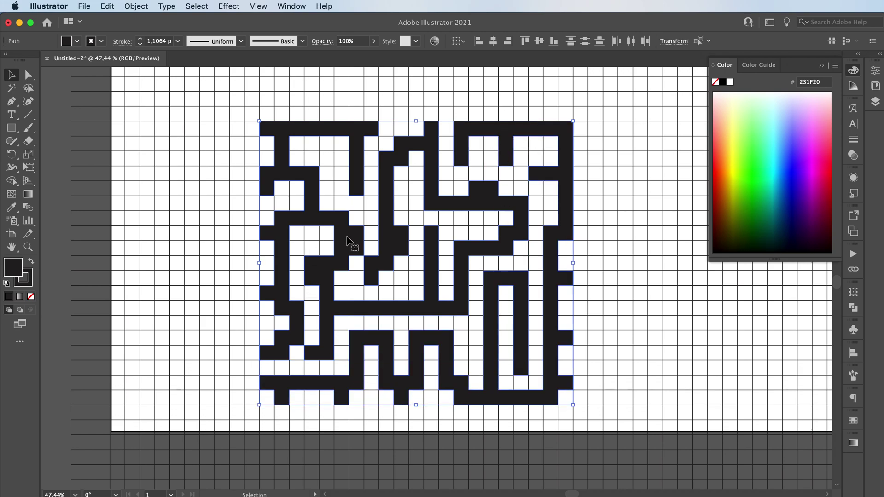
pyautogui.press('super+shift+a')
pyautogui.scroll(-2, 343, 254)
pyautogui.scroll(-3, 343, 253)
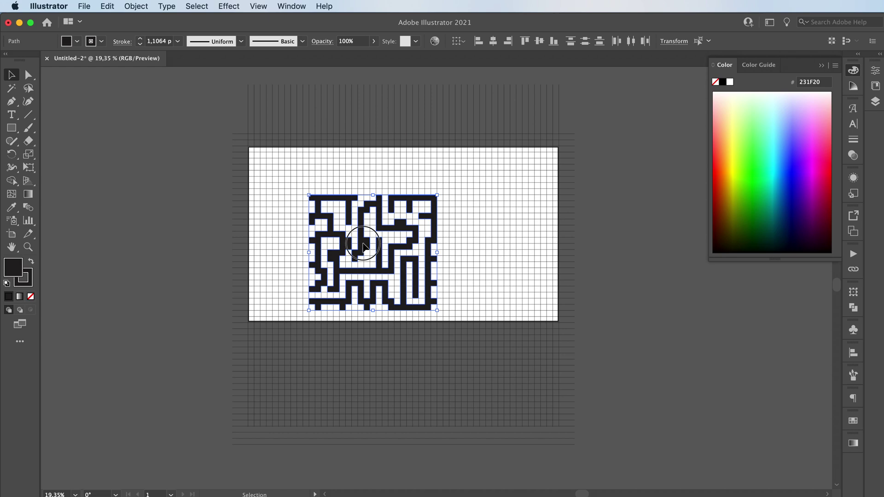
pyautogui.moveTo(357, 243); pyautogui.dragTo(105, 250)
pyautogui.click(335, 363)
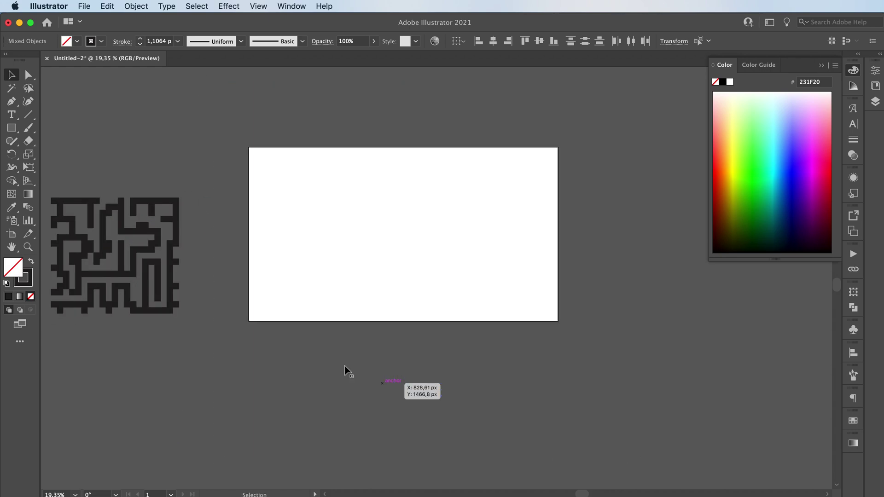
# - Group the maze shapes and place them, proportionally scaled down, at the centre of the artboard
pyautogui.moveTo(195, 327); pyautogui.dragTo(169, 308)
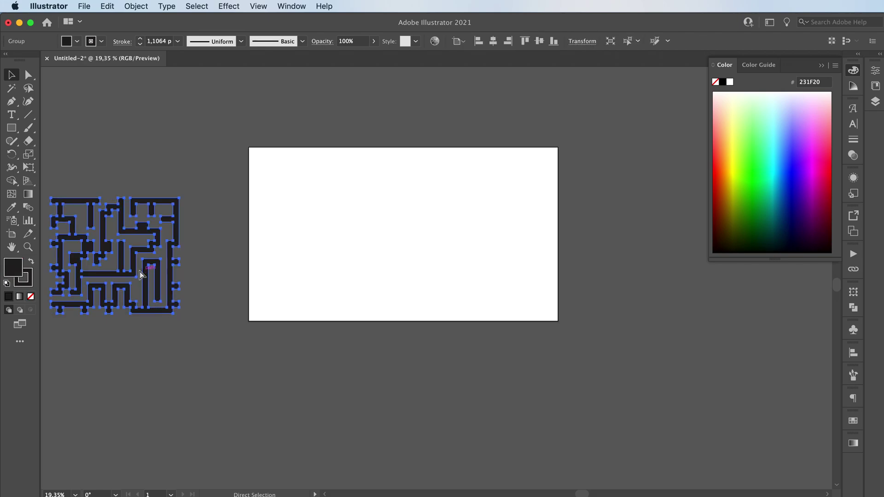
pyautogui.moveTo(134, 265); pyautogui.dragTo(398, 222)
pyautogui.scroll(3, 398, 222)
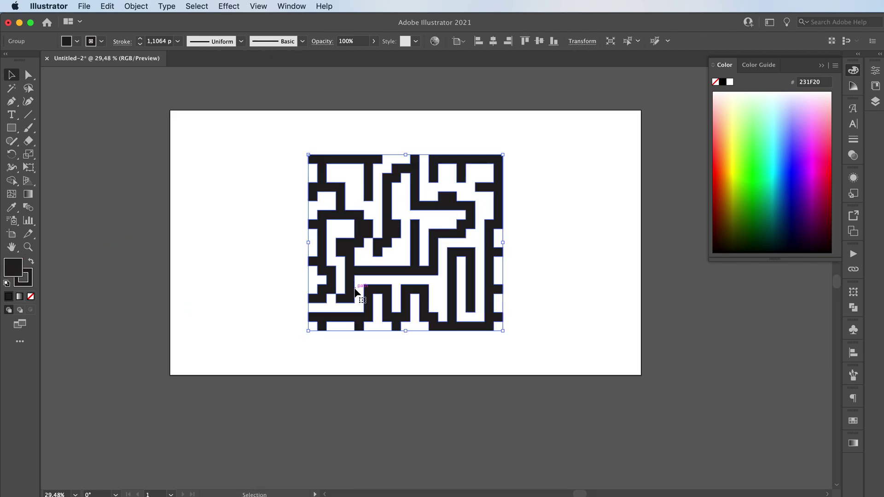
pyautogui.hscroll(2, 245, 262)
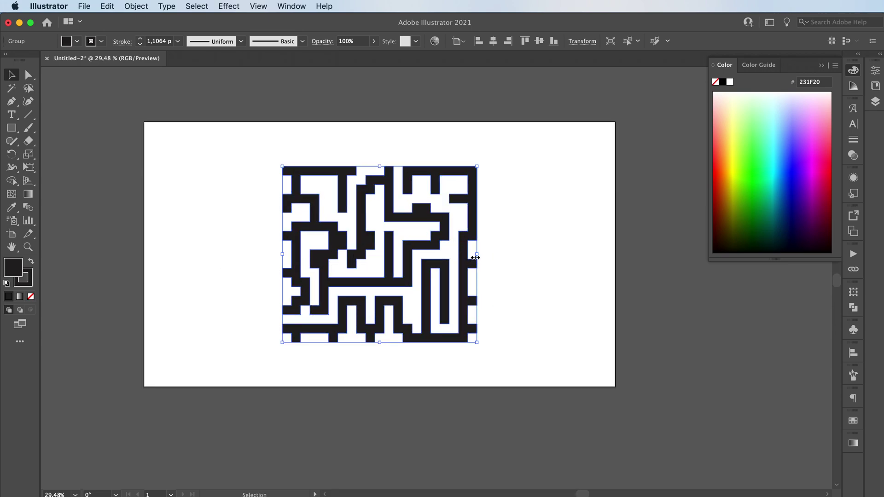
pyautogui.moveTo(478, 255); pyautogui.dragTo(449, 253)
# - Start a 3D Extrude & Bevel effect on the maze group and move its options dialog clear of the artwork
pyautogui.click(228, 6)
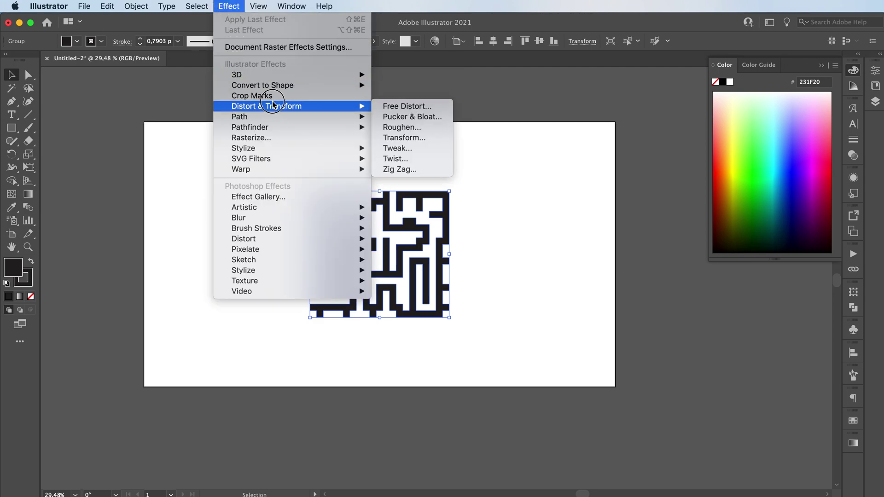
pyautogui.moveTo(268, 77)
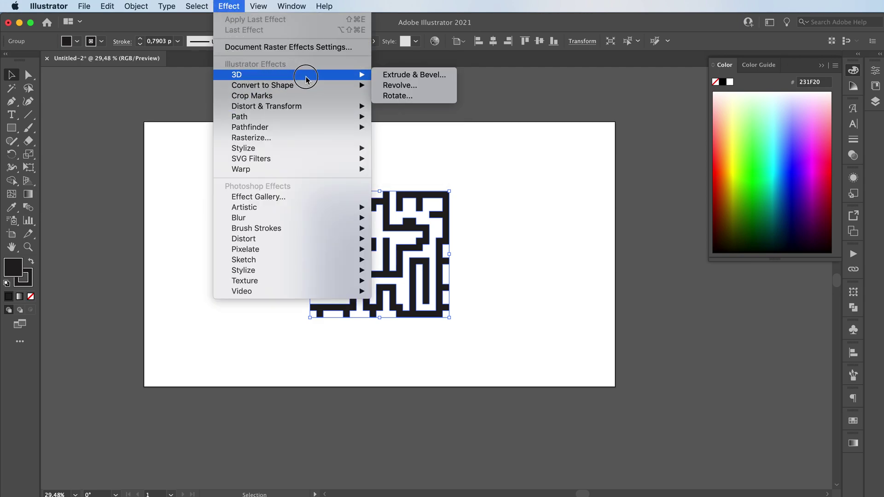
pyautogui.click(399, 76)
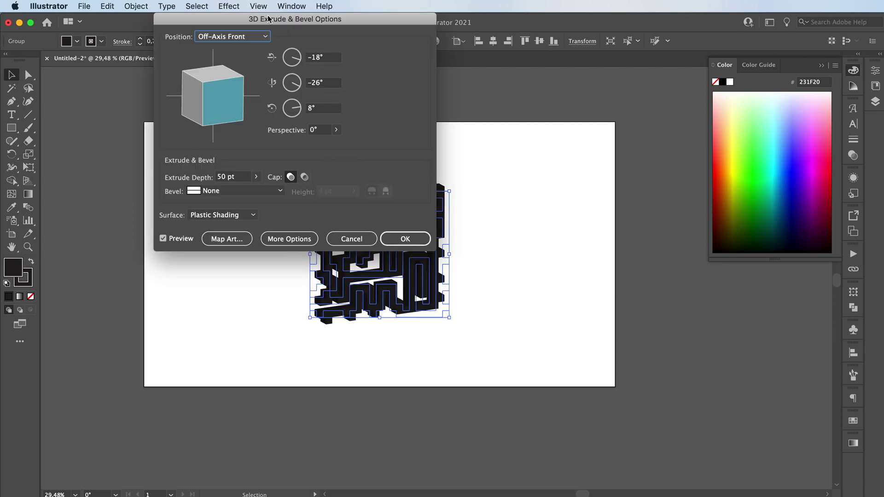
pyautogui.moveTo(267, 18); pyautogui.dragTo(616, 94)
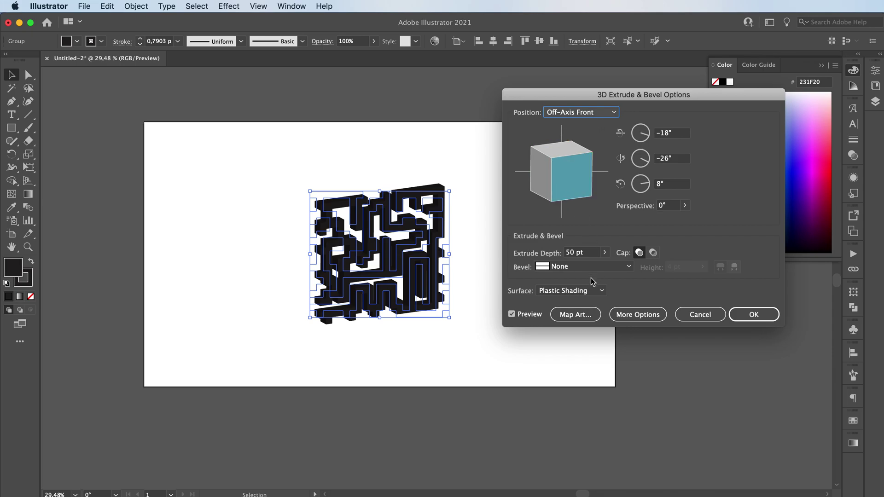
# - Try the Off-Axis Left, Off-Axis Right and Isometric Left positions for the maze extrusion
pyautogui.click(577, 112)
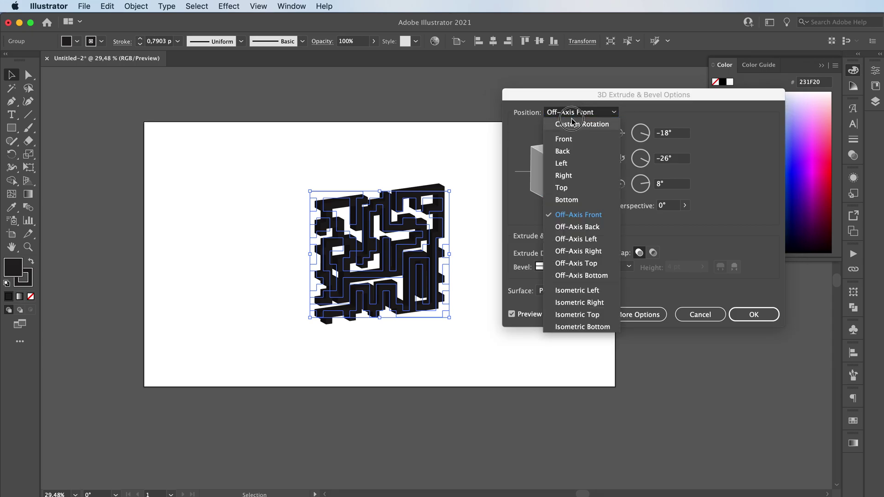
pyautogui.click(572, 241)
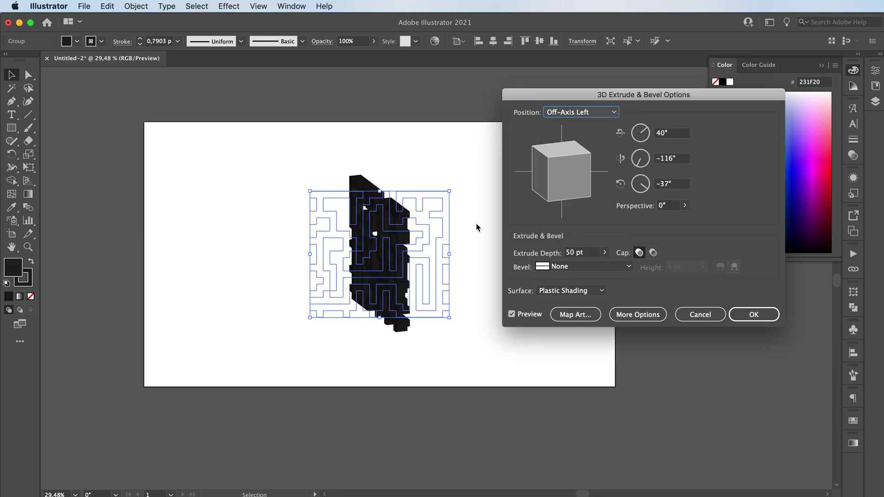
pyautogui.click(583, 114)
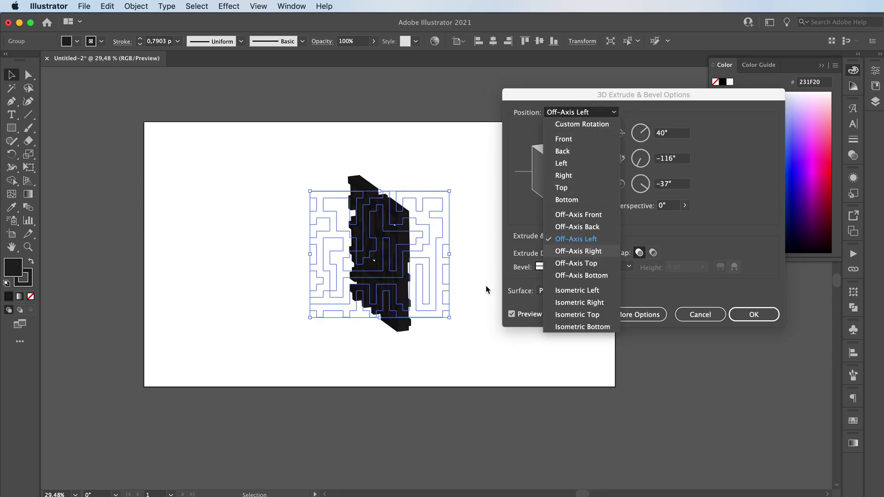
pyautogui.click(582, 252)
pyautogui.click(581, 114)
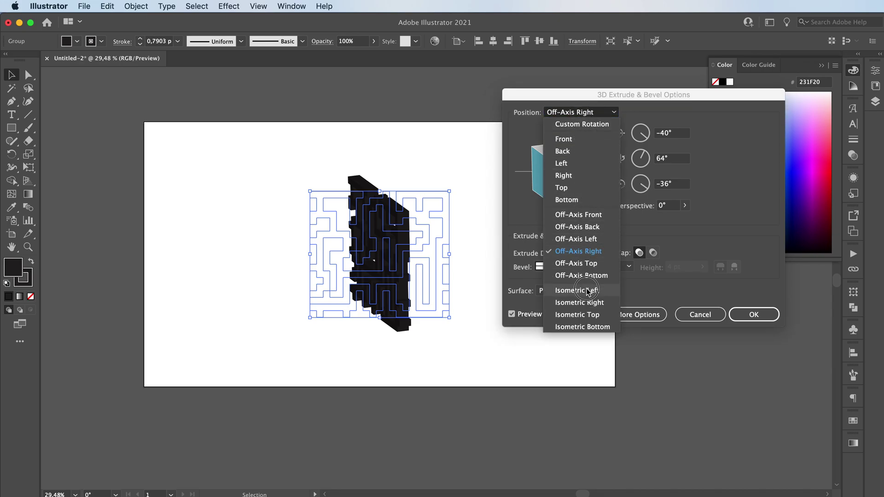
pyautogui.press('Return')
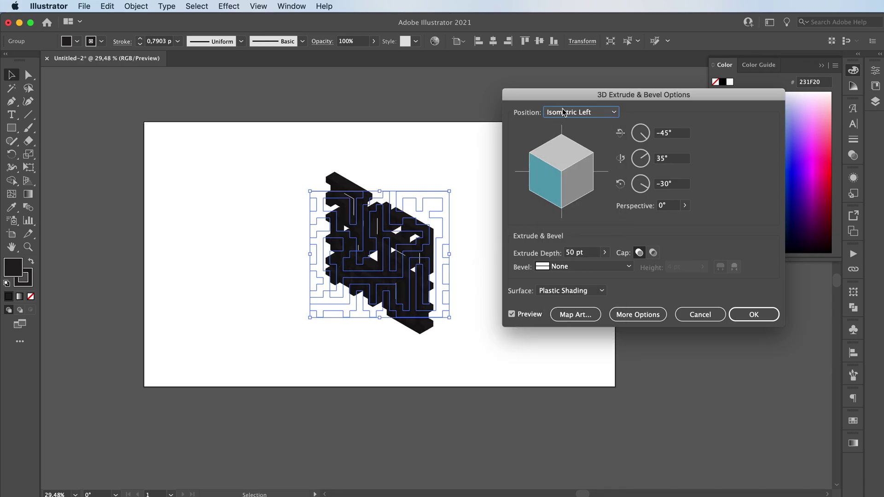
# - Give the maze a custom rotation of 22°, -38° and -4°, apply the 50 pt extrusion and deselect it
pyautogui.moveTo(557, 187); pyautogui.dragTo(528, 192)
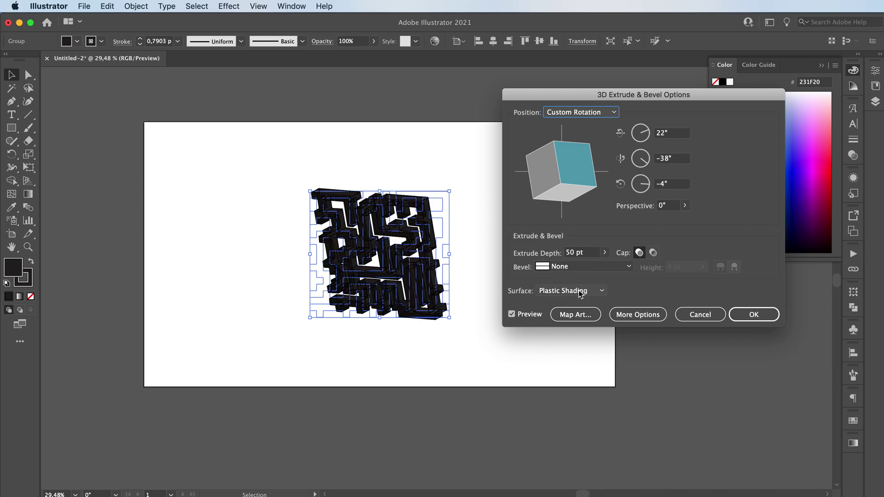
pyautogui.click(740, 314)
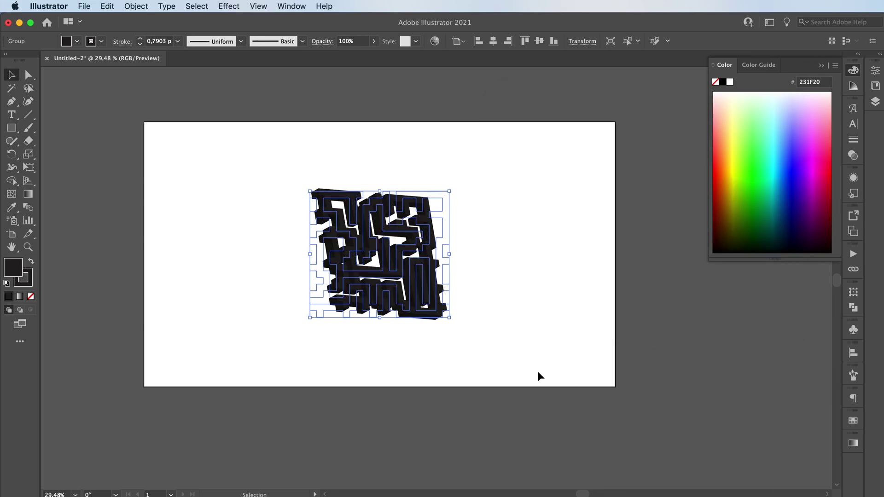
pyautogui.click(539, 371)
# - Hide the Color panel to clear the view around the extruded maze
pyautogui.scroll(2, 265, 193)
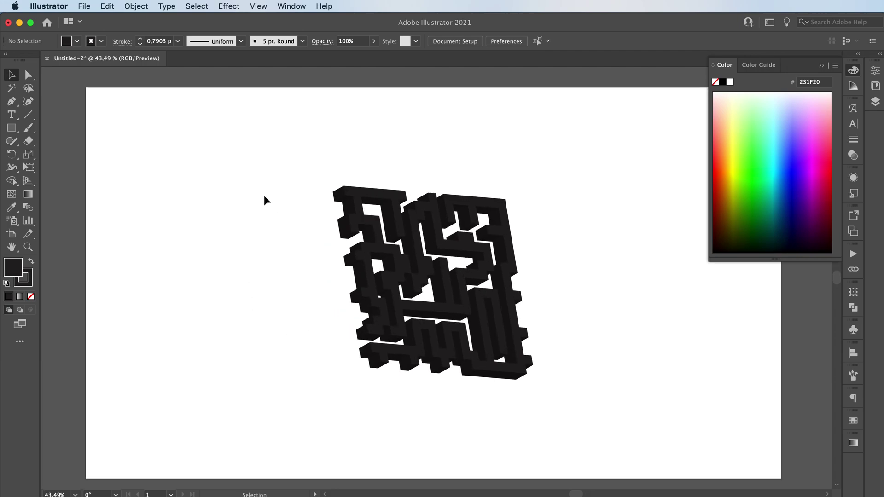
pyautogui.scroll(-1, 277, 287)
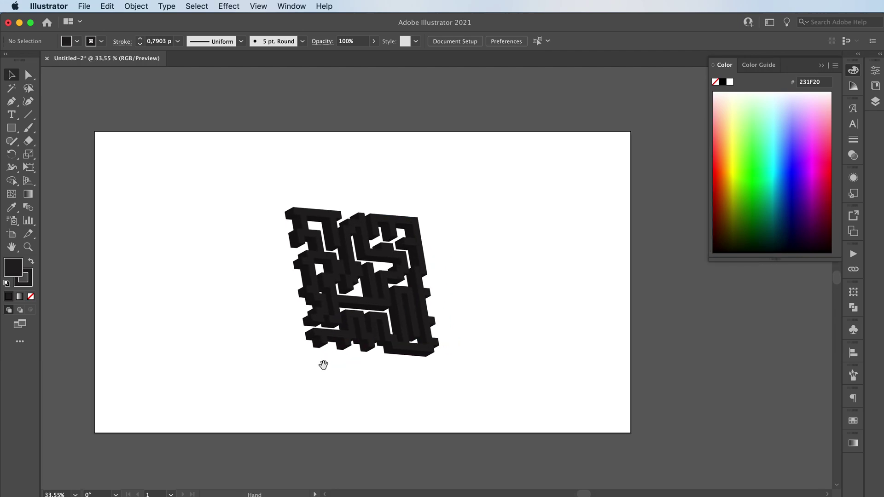
pyautogui.press('z')
pyautogui.moveTo(370, 276); pyautogui.dragTo(386, 286)
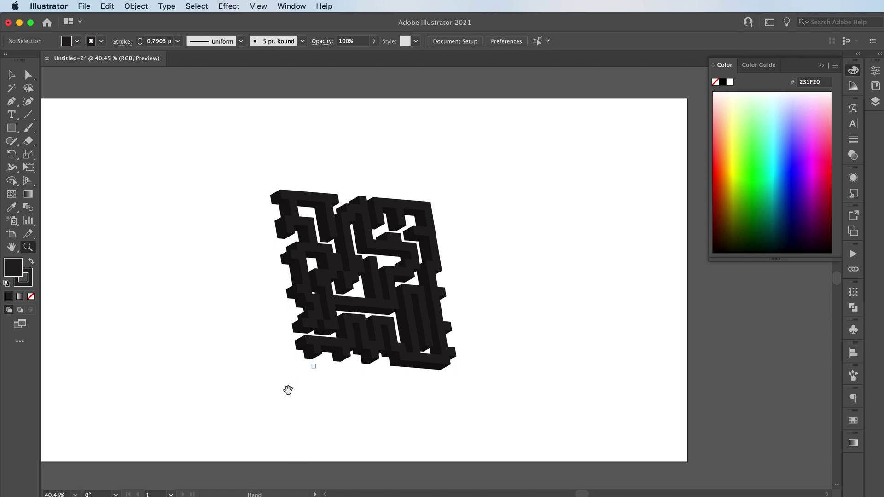
pyautogui.moveTo(286, 388); pyautogui.dragTo(312, 396)
pyautogui.press('v')
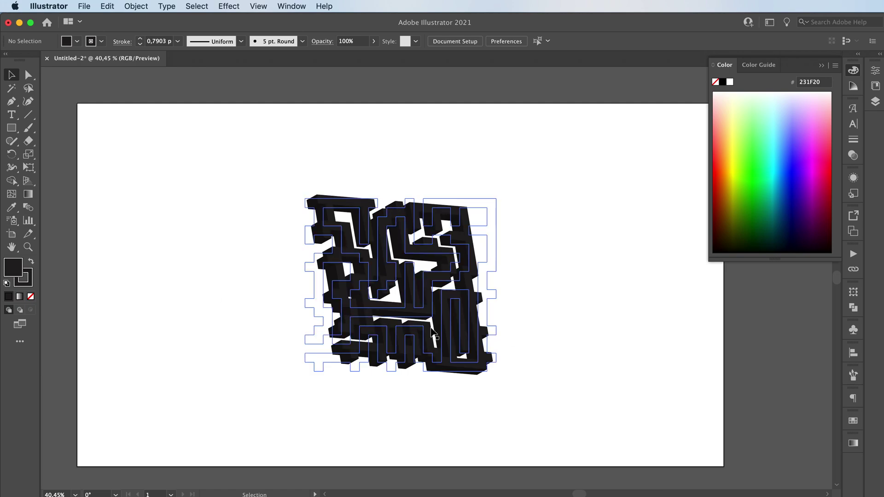
pyautogui.click(821, 65)
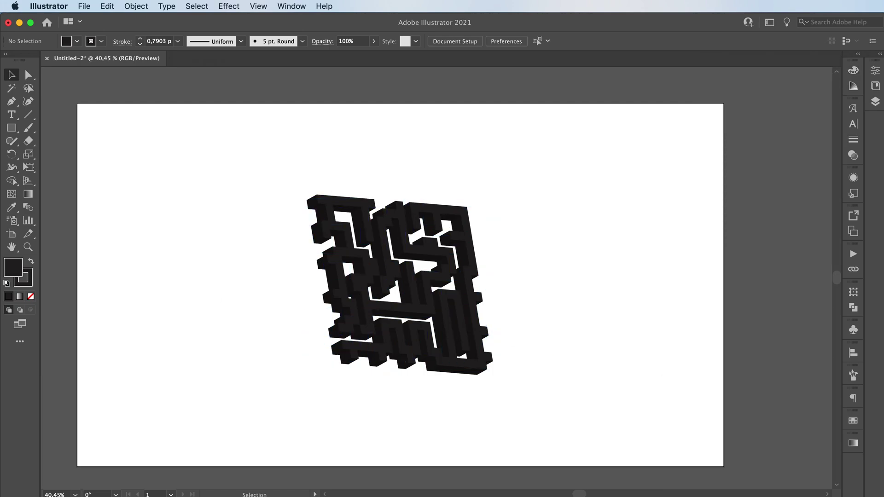